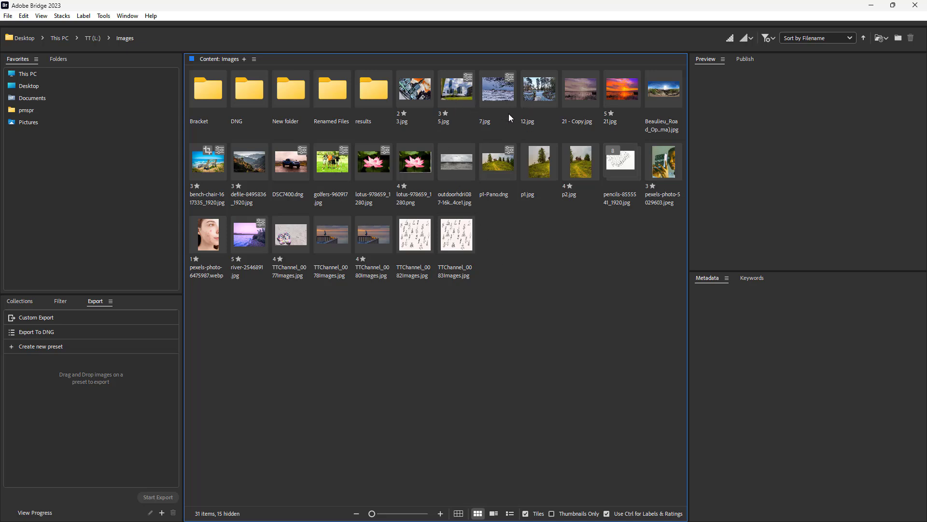
# Select 12.jpg, 21.jpg, lotus-978659_1280.jpg, defile-8495836_1920.jpg and river-2546891.jpg together in the Images folder
pyautogui.click(531, 95)
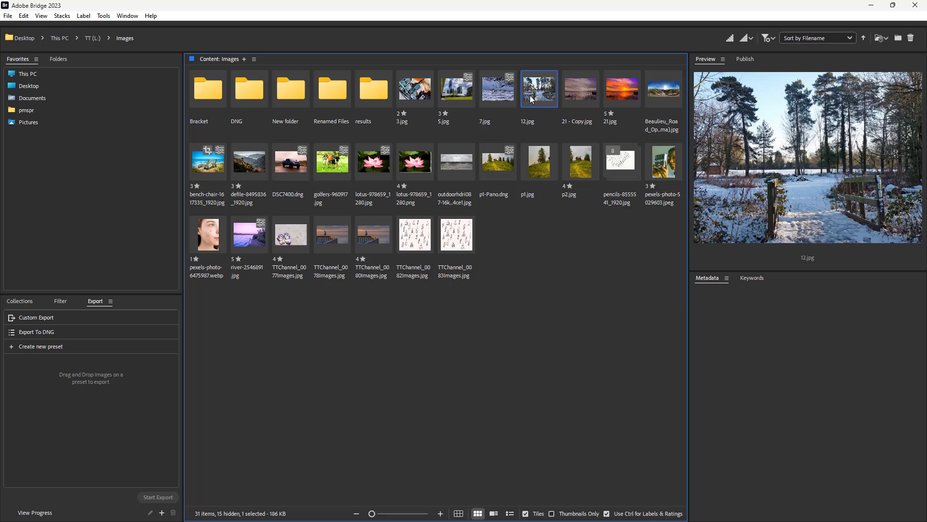
pyautogui.keyDown('ctrl'); pyautogui.click(626, 95); pyautogui.keyUp('ctrl')
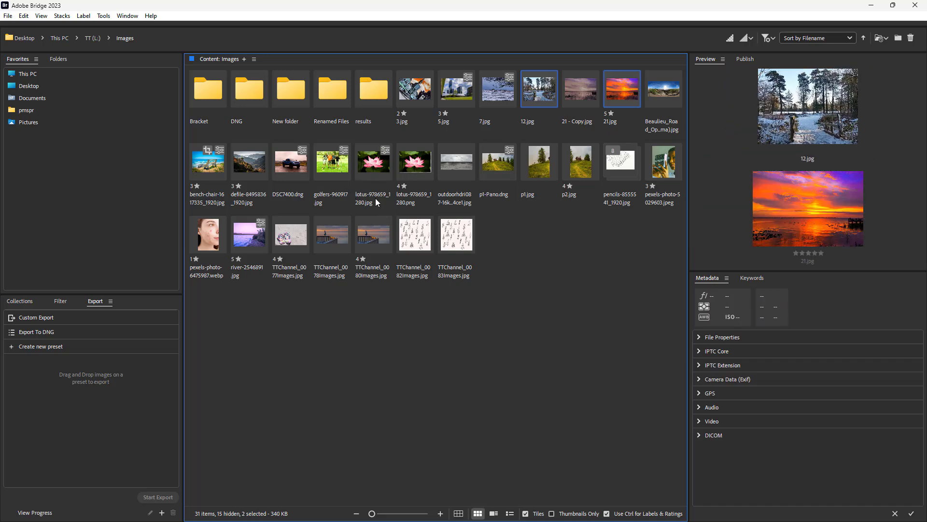
pyautogui.keyDown('ctrl'); pyautogui.click(375, 171); pyautogui.keyUp('ctrl')
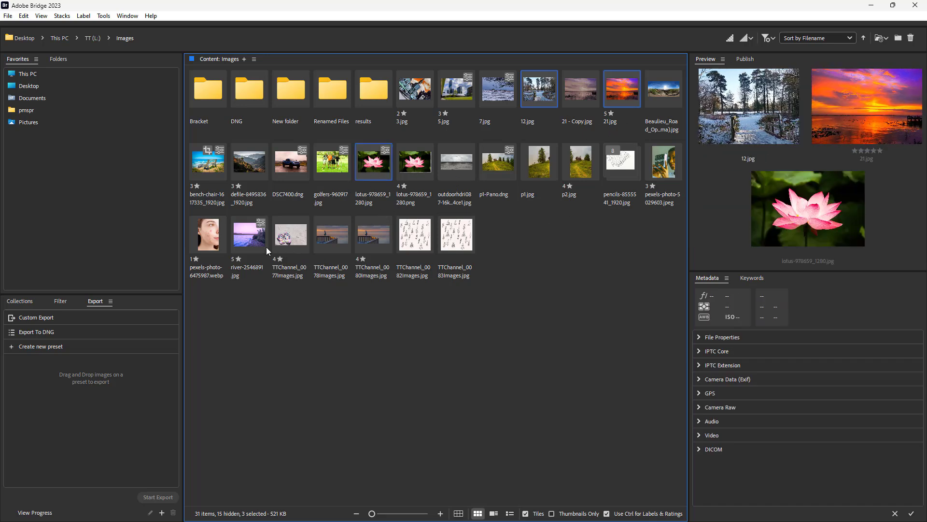
pyautogui.keyDown('ctrl'); pyautogui.click(247, 164); pyautogui.keyUp('ctrl')
pyautogui.keyDown('ctrl'); pyautogui.click(250, 246); pyautogui.keyUp('ctrl')
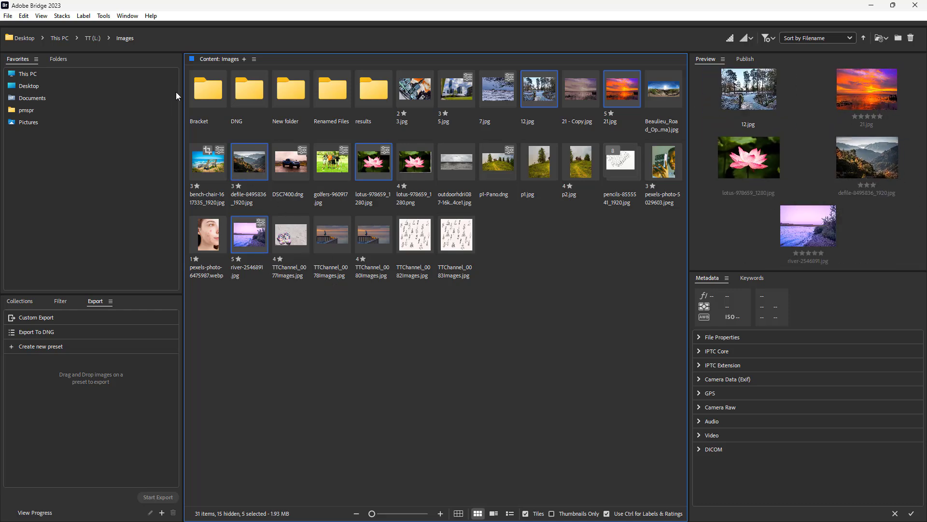
# Send the selected images to Photoshop's Image Processor
pyautogui.click(104, 16)
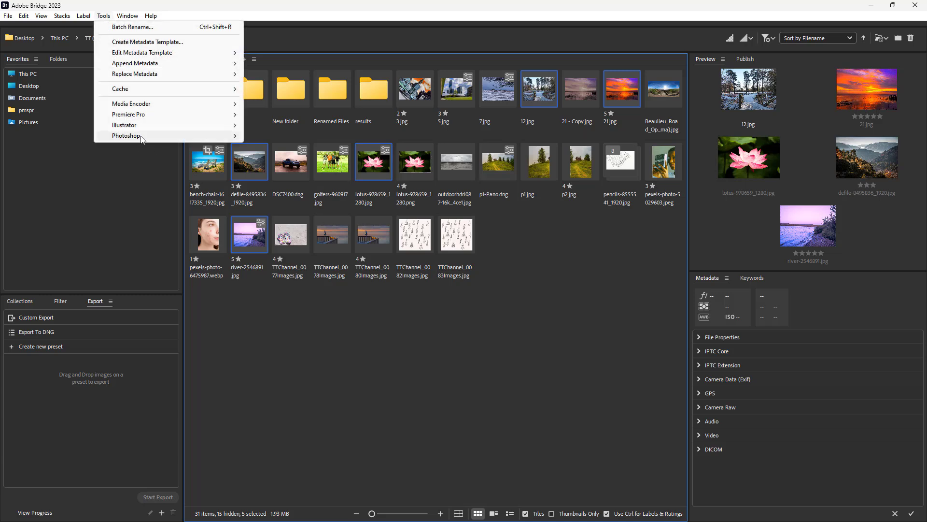
pyautogui.moveTo(142, 139)
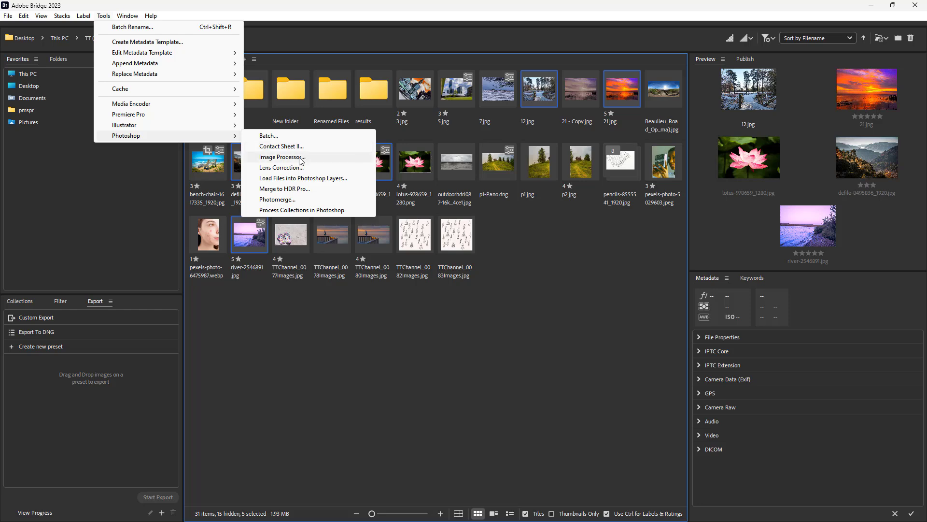
pyautogui.click(281, 156)
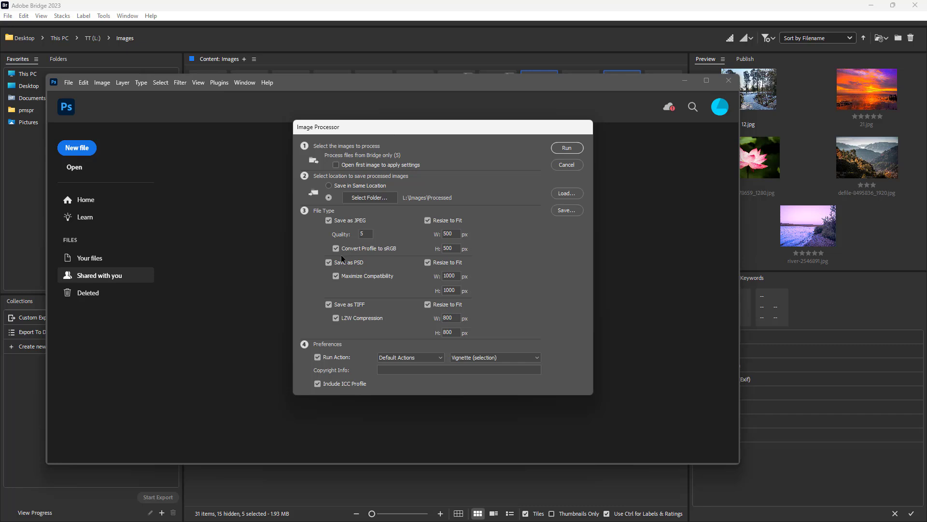
# Set the output file types to JPEG and PSD only, with TIFF turned off
pyautogui.click(329, 220)
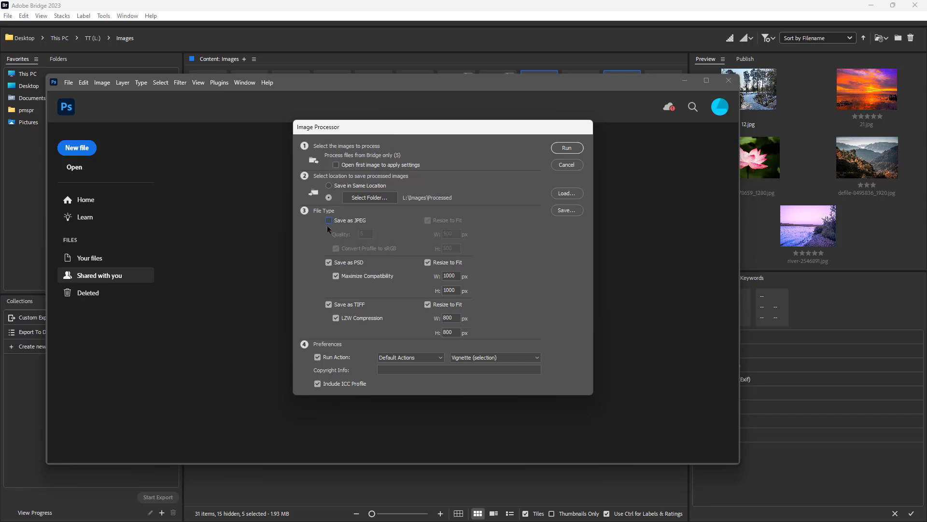
pyautogui.click(329, 262)
pyautogui.click(328, 304)
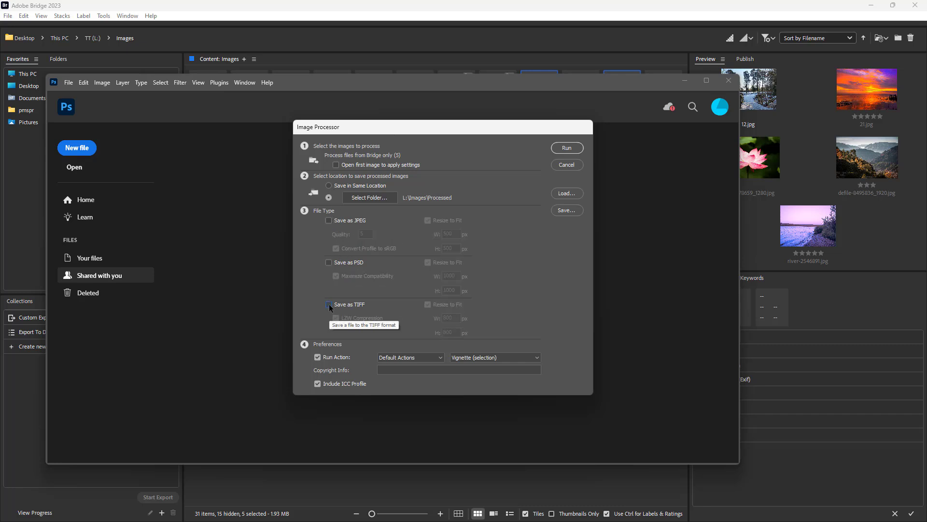
pyautogui.click(329, 220)
pyautogui.click(328, 262)
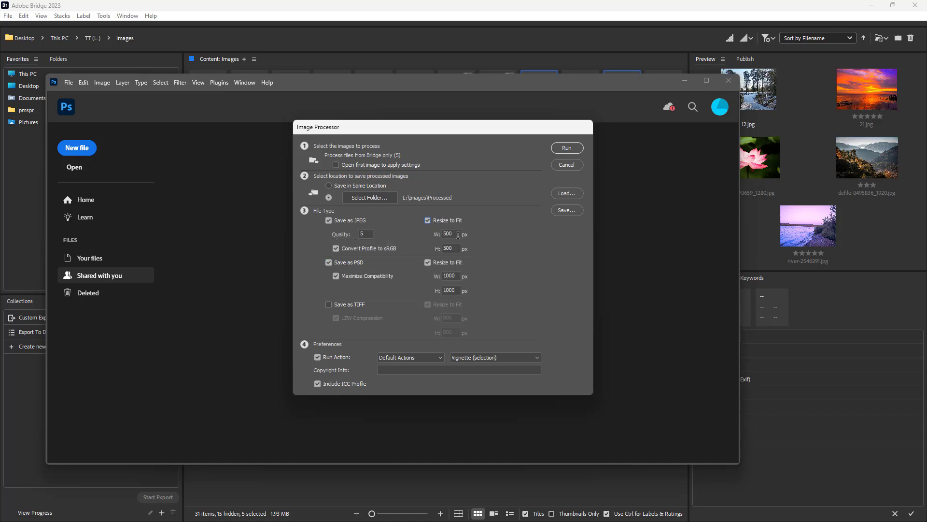
# Keep the JPEG resize width at 500 px and set the PSD resize width to 1500 px
pyautogui.moveTo(455, 234); pyautogui.dragTo(437, 236)
pyautogui.moveTo(458, 276); pyautogui.dragTo(427, 278)
pyautogui.write('1500')
pyautogui.press('Tab')
# Choose the Wood Frame - 50 pixel action from Default Actions and try to run the processing
pyautogui.click(404, 357)
pyautogui.click(483, 358)
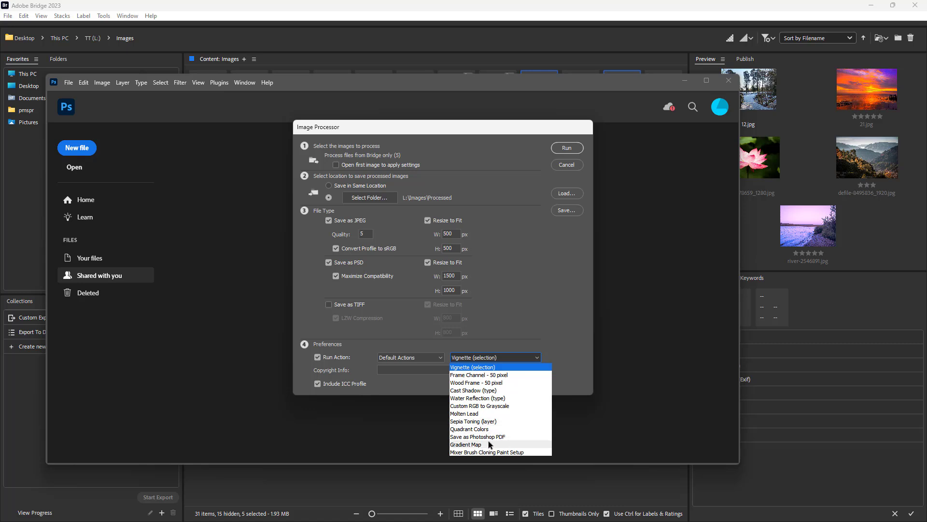
pyautogui.click(497, 383)
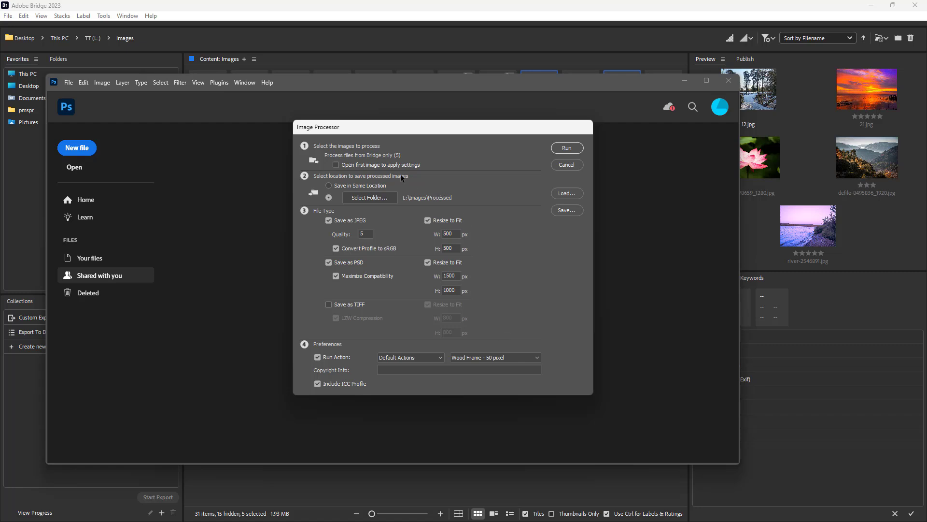
pyautogui.click(561, 149)
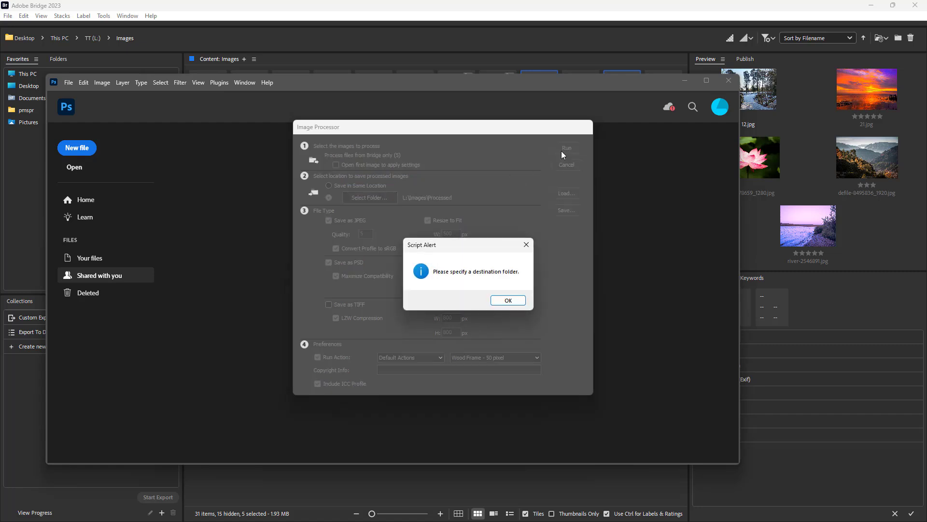
pyautogui.click(508, 299)
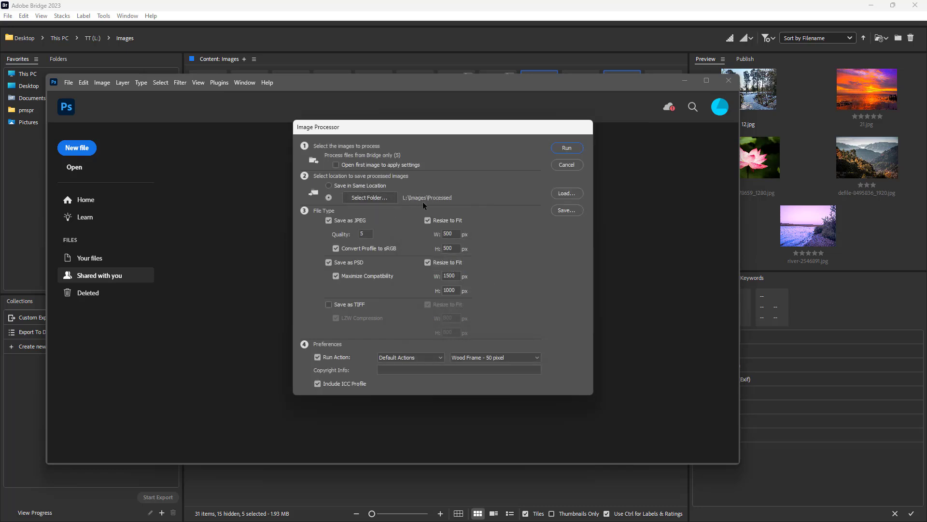
# Start choosing a destination folder and browse to the Images folder on the TT (L:) drive
pyautogui.click(376, 197)
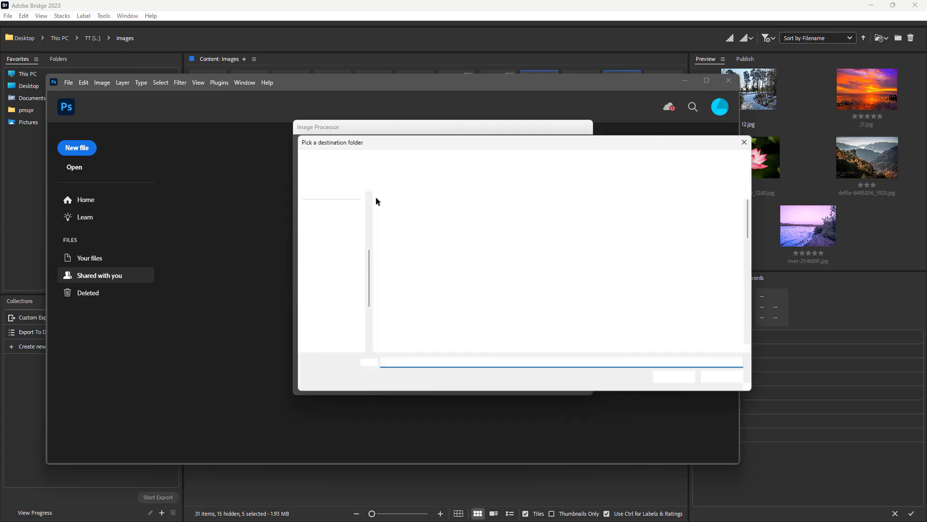
pyautogui.scroll(-5, 333, 290)
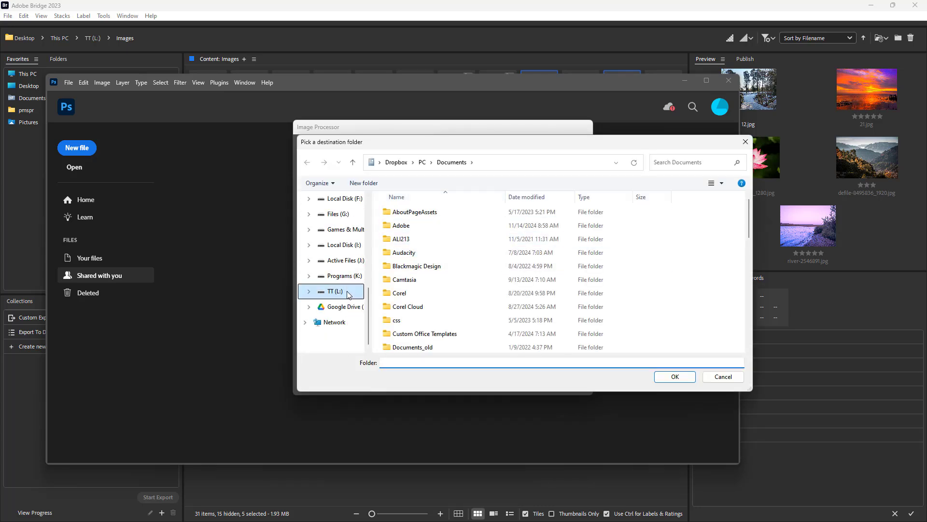
pyautogui.click(349, 295)
pyautogui.click(481, 223)
pyautogui.press('Down')
pyautogui.press('Right')
pyautogui.press('Right')
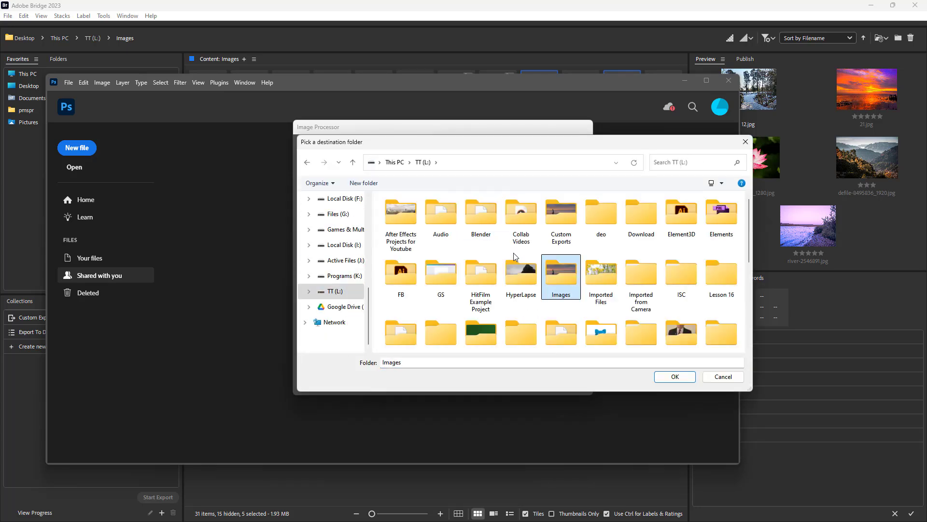
pyautogui.doubleClick(555, 274)
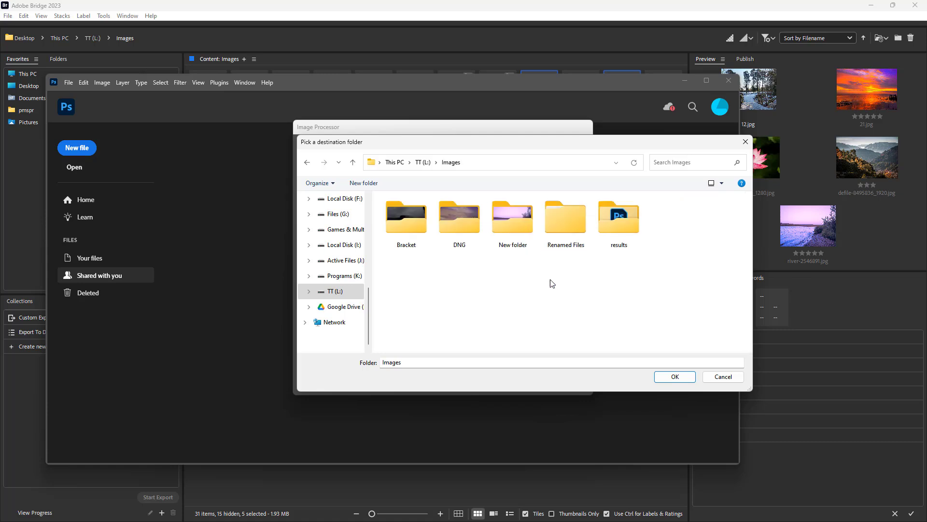
# Create a folder named Processed inside Images and choose it as the destination for the processed images
pyautogui.rightClick(506, 274)
pyautogui.moveTo(548, 364)
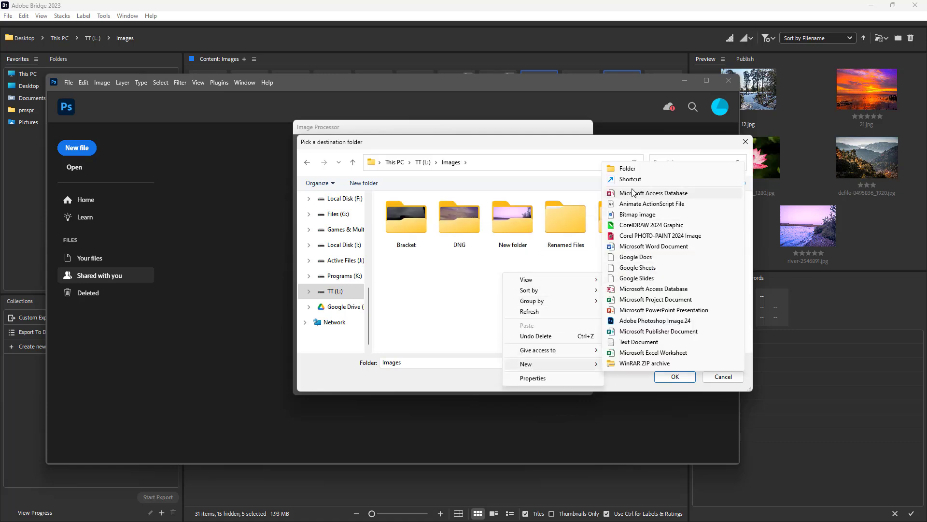
pyautogui.click(628, 169)
pyautogui.write('Proce')
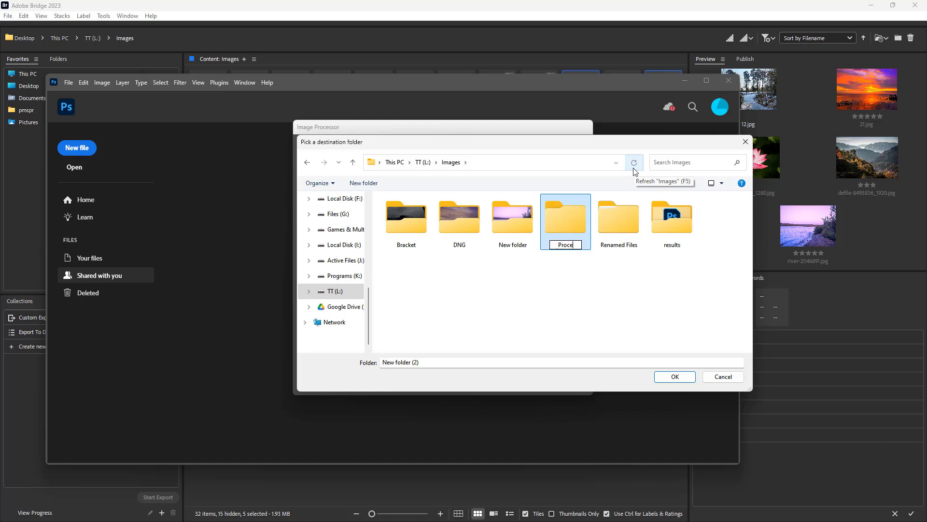
pyautogui.write('ssed')
pyautogui.press('Return')
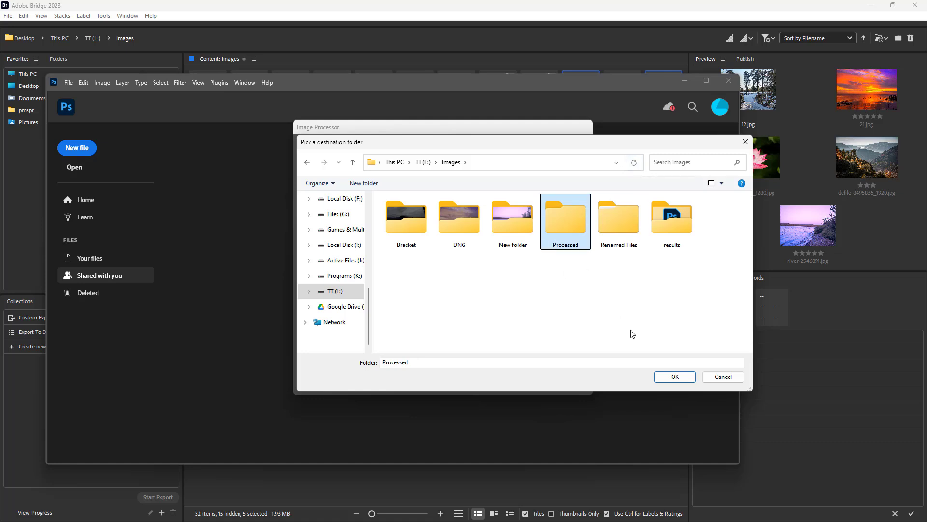
pyautogui.click(660, 376)
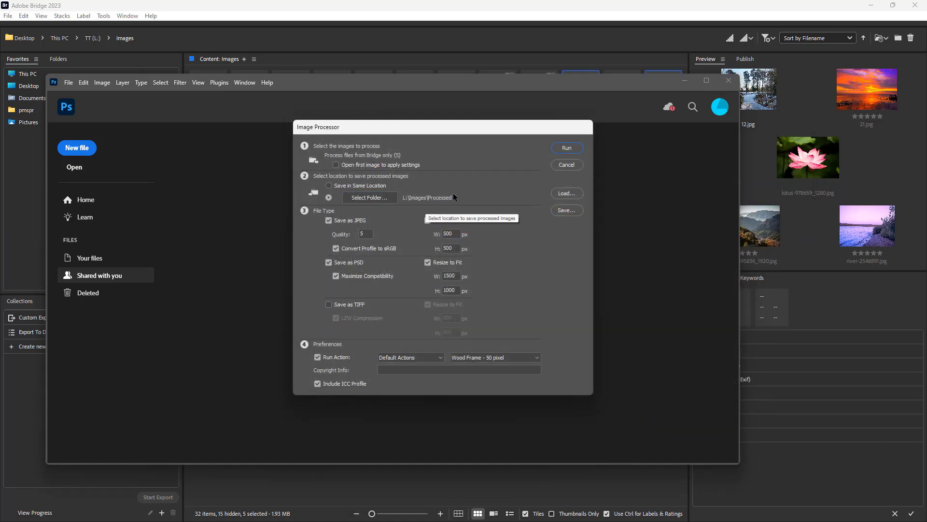
# Run the Image Processor and continue past the minimum-size messages for 12.jpg, 21.jpg and the defile mountain image
pyautogui.click(571, 148)
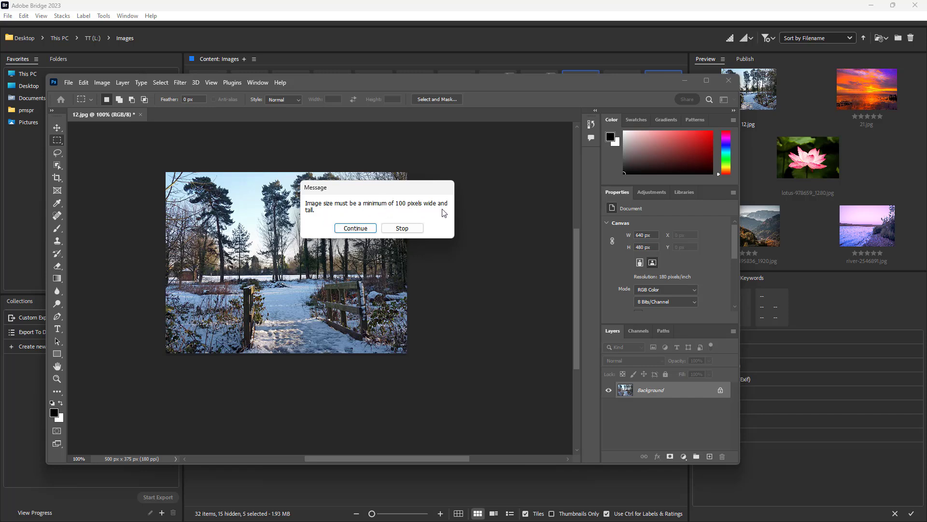
pyautogui.click(358, 229)
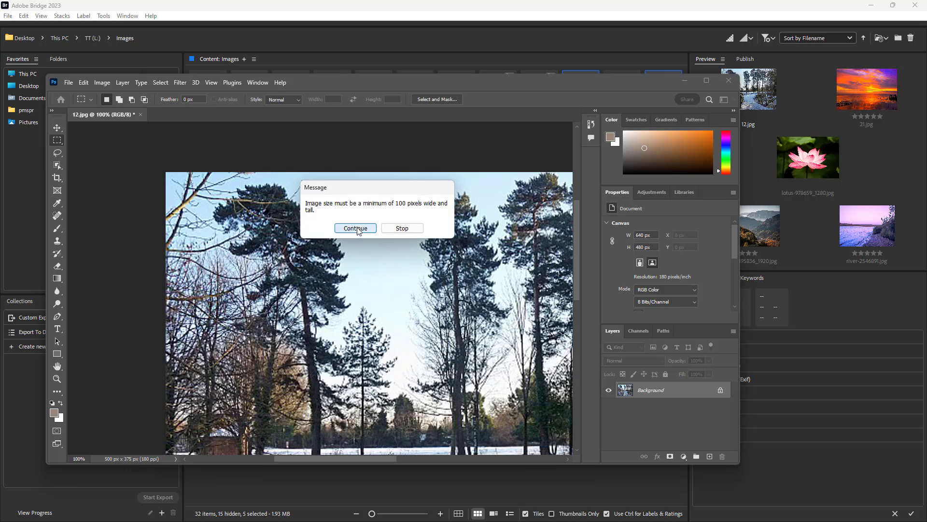
pyautogui.click(356, 228)
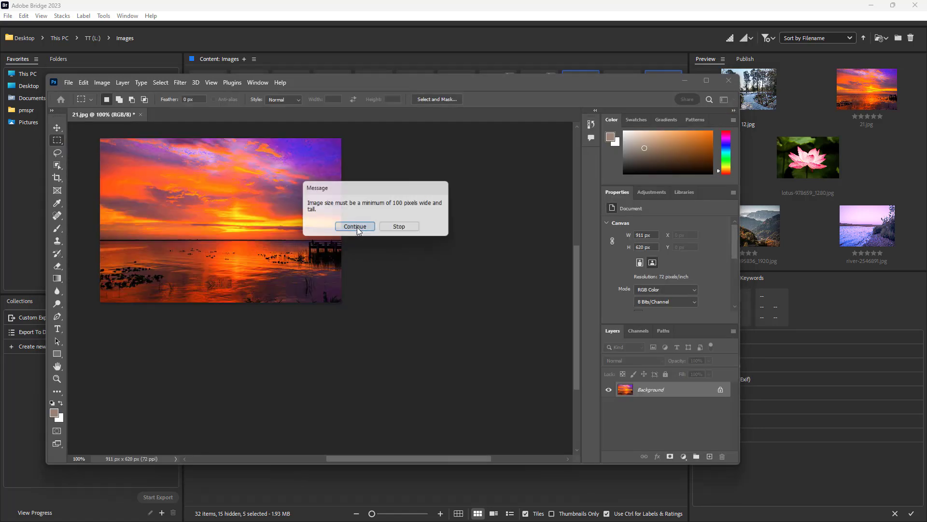
pyautogui.click(356, 227)
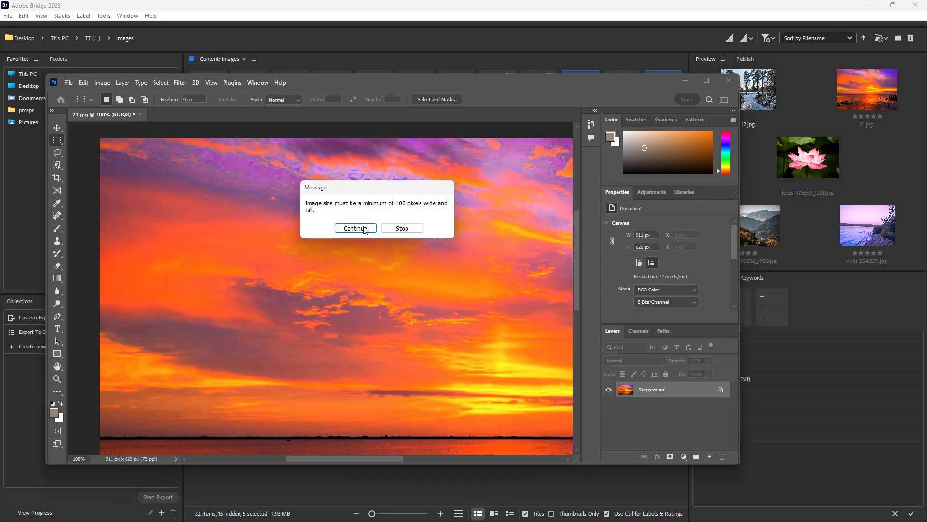
pyautogui.click(355, 228)
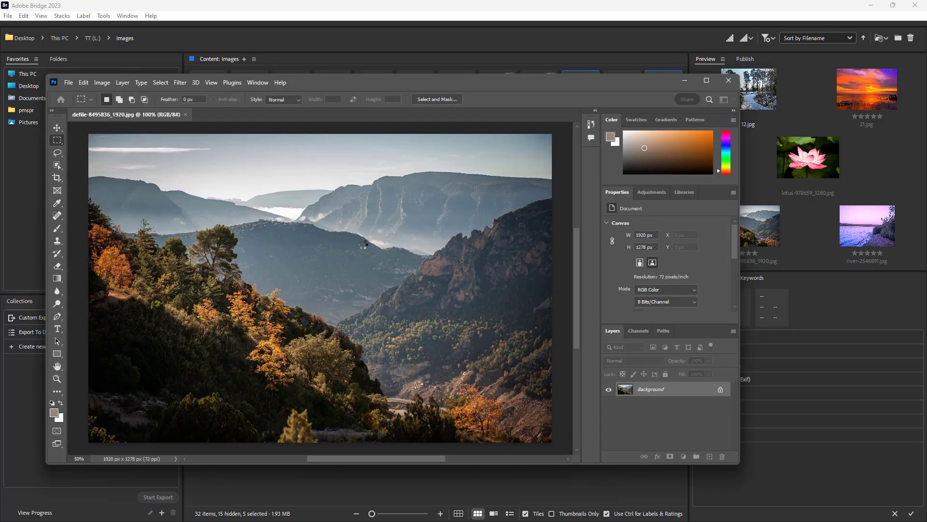
pyautogui.click(356, 226)
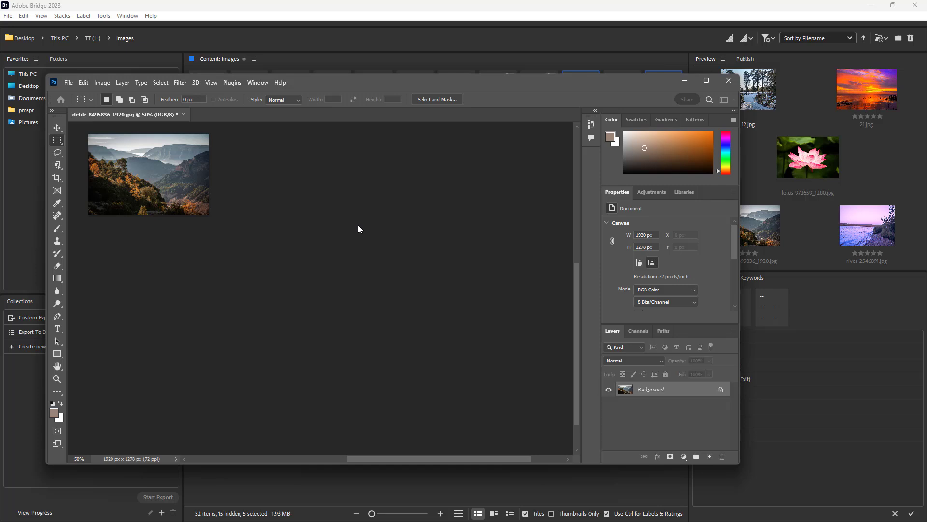
pyautogui.click(360, 230)
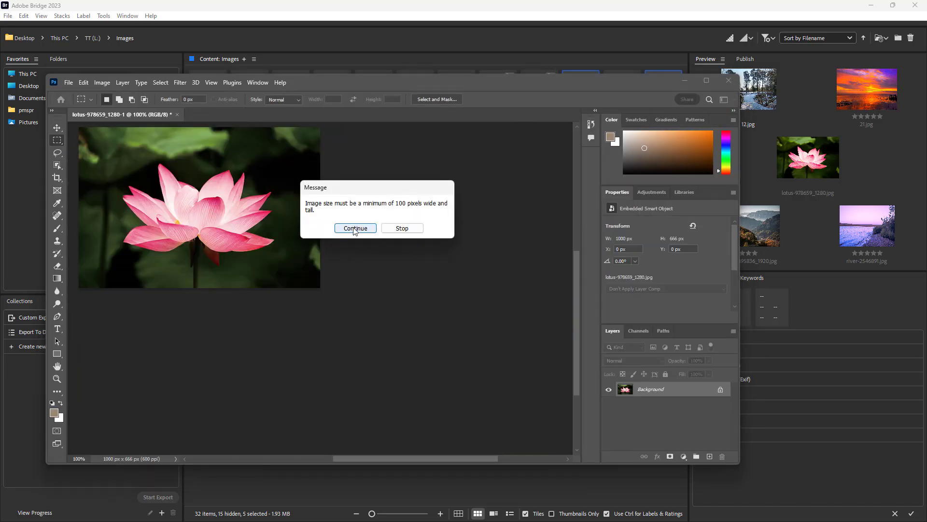
# Continue the wood frame action on the lotus image and rasterize its smart object for the mode change
pyautogui.click(355, 228)
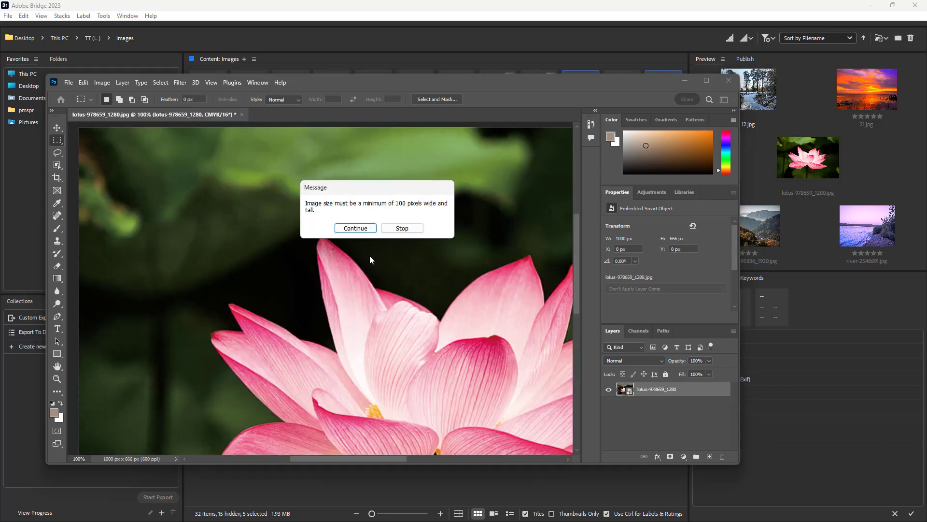
pyautogui.click(364, 228)
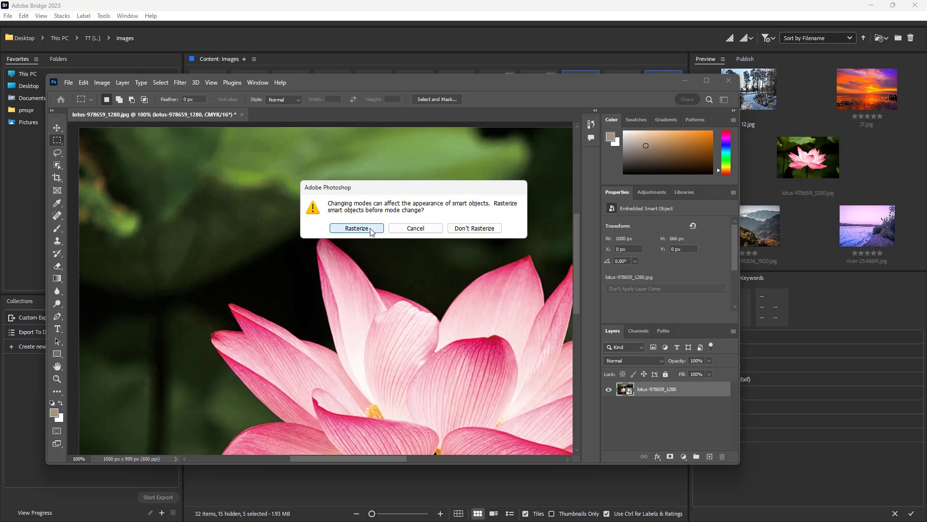
pyautogui.click(371, 230)
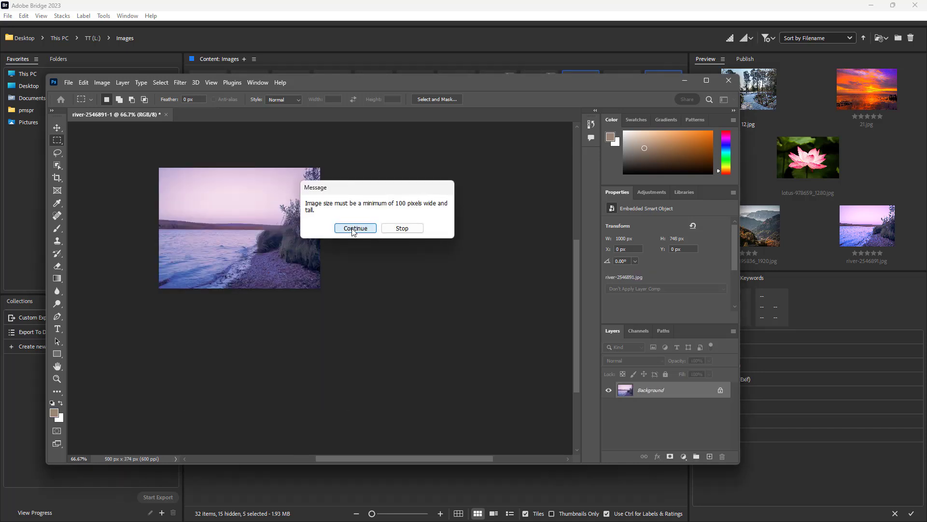
# Continue the action on the river image, rasterizing its smart object, and move the Photoshop window off the Bridge content
pyautogui.click(352, 229)
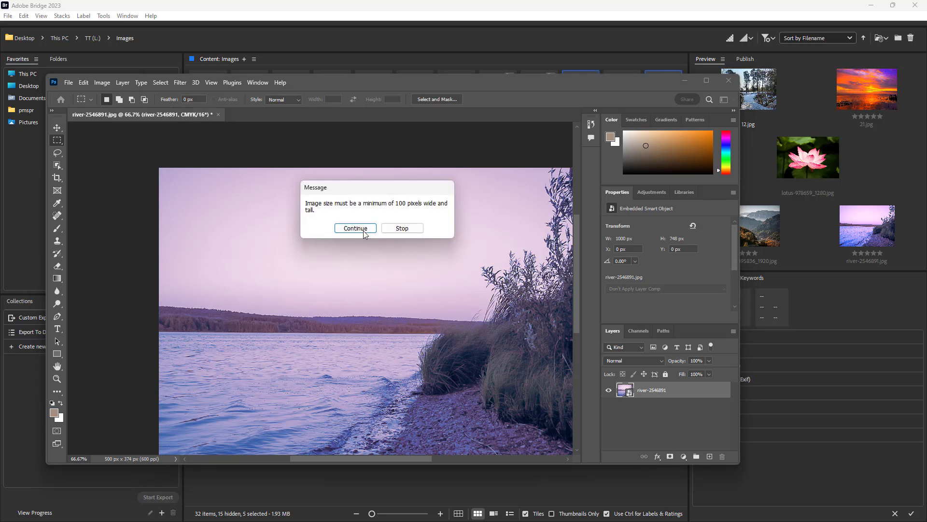
pyautogui.click(363, 230)
pyautogui.click(366, 227)
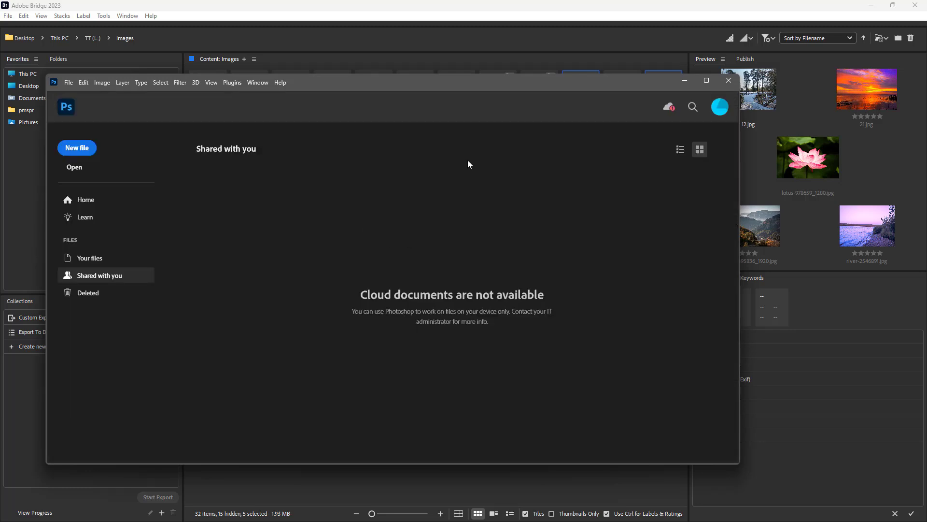
pyautogui.moveTo(401, 82); pyautogui.dragTo(926, 193)
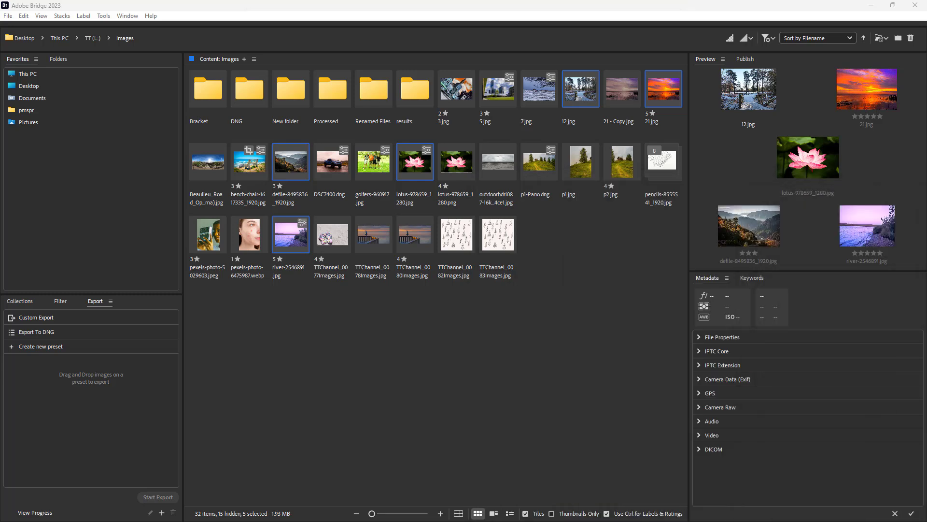
# Open the JPEG folder inside Processed and preview the framed JPEG copies one after another
pyautogui.doubleClick(339, 89)
pyautogui.doubleClick(208, 90)
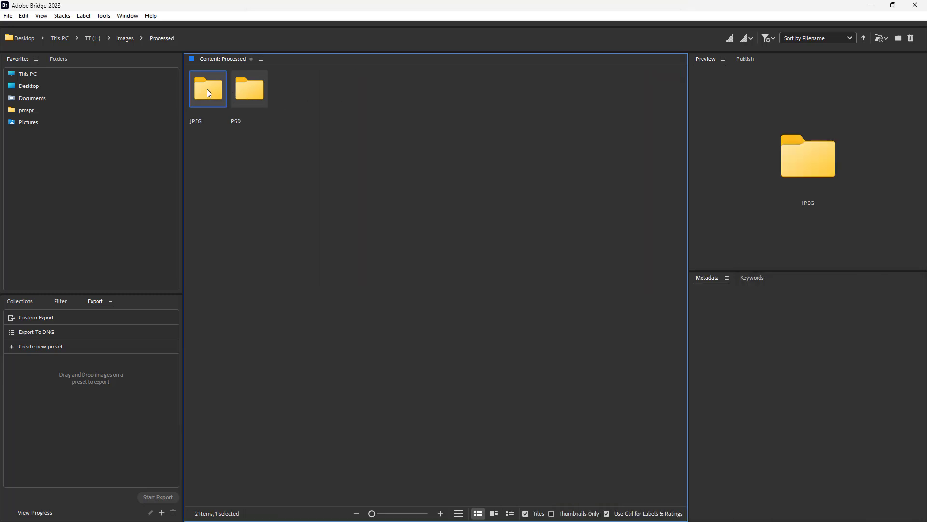
pyautogui.click(290, 88)
pyautogui.click(335, 87)
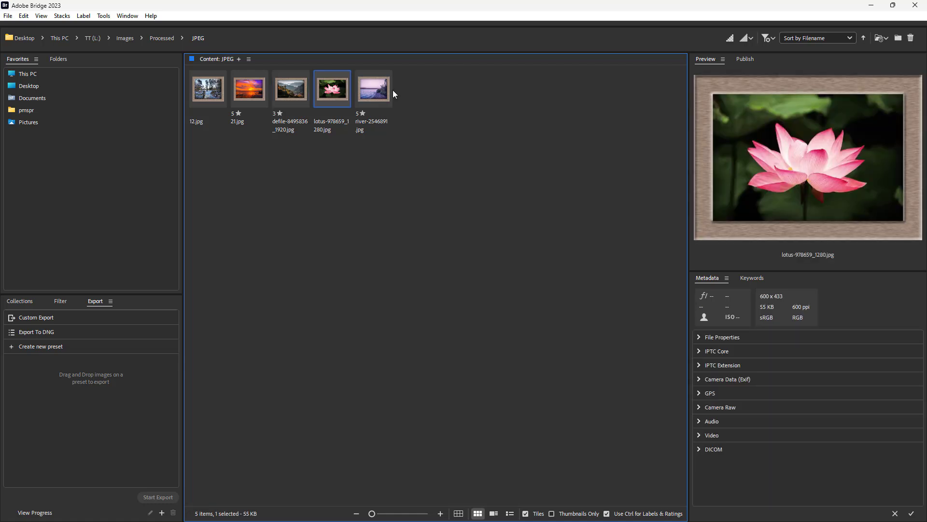
pyautogui.click(389, 90)
pyautogui.click(336, 95)
pyautogui.click(232, 91)
pyautogui.click(208, 90)
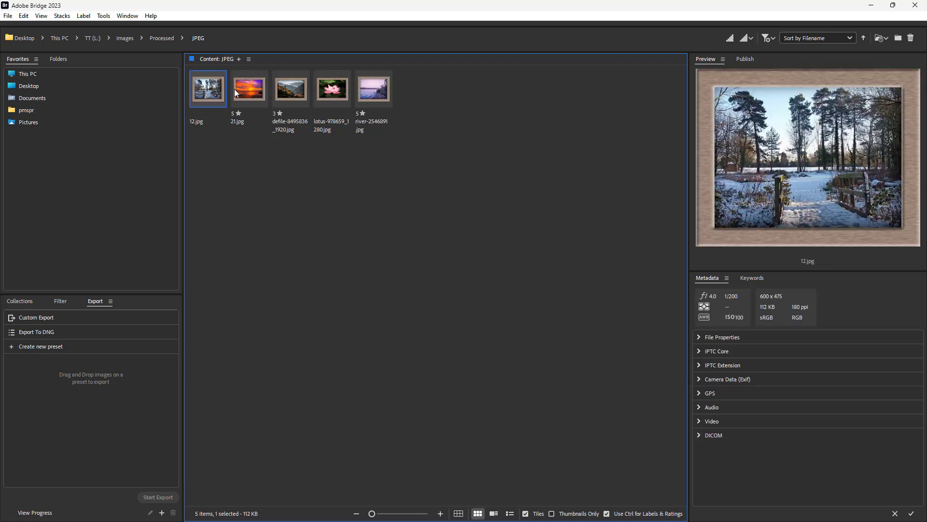
pyautogui.click(322, 92)
# Open the PSD folder inside Processed, preview the framed PSD copies one after another, and return to the Processed folder
pyautogui.click(162, 38)
pyautogui.doubleClick(245, 86)
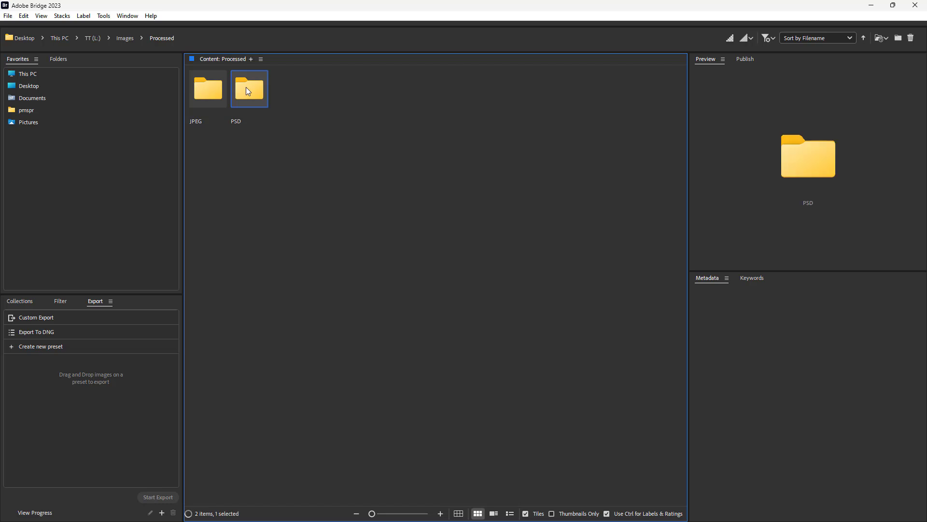
pyautogui.click(222, 88)
pyautogui.click(263, 92)
pyautogui.click(289, 92)
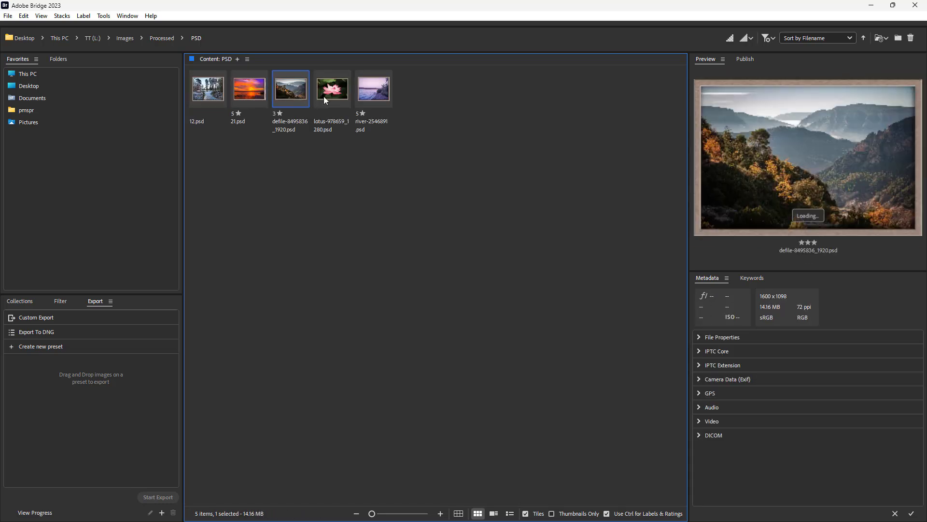
pyautogui.click(324, 97)
pyautogui.click(372, 98)
pyautogui.click(323, 100)
pyautogui.click(290, 92)
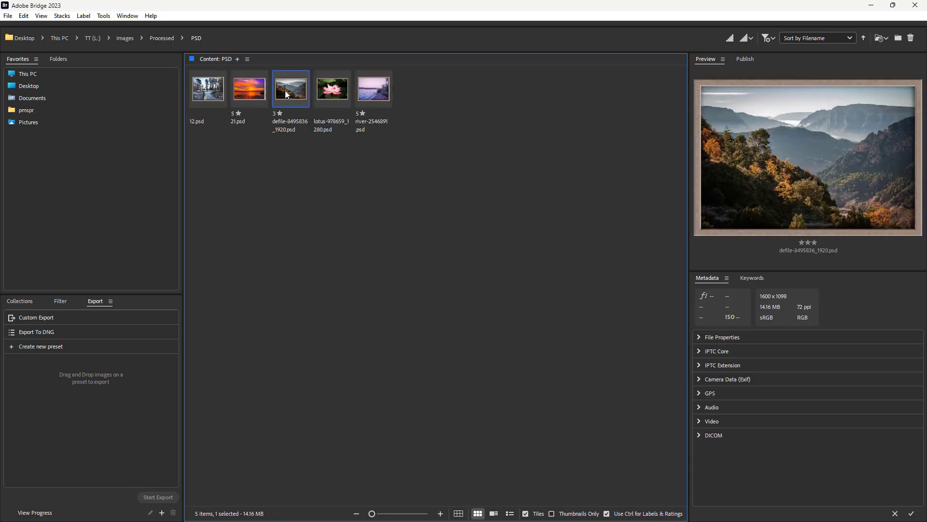
pyautogui.click(259, 93)
pyautogui.click(218, 93)
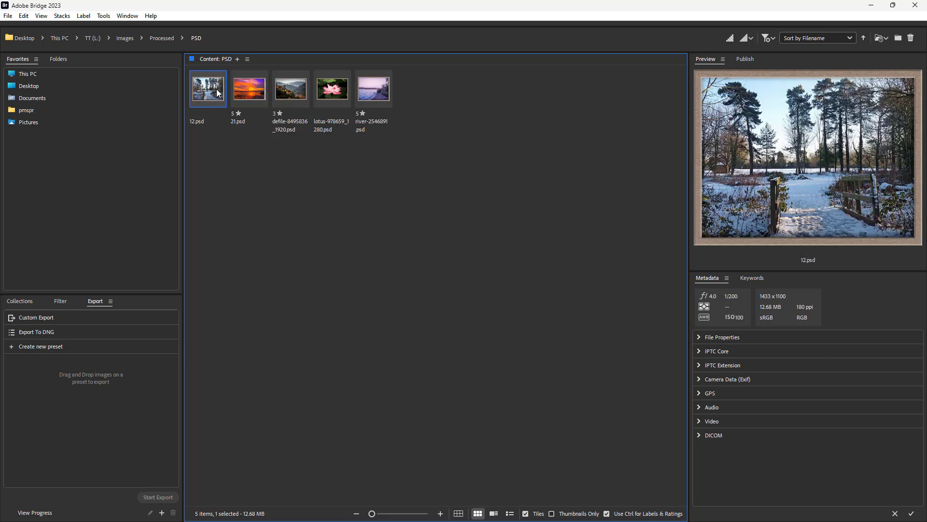
pyautogui.click(300, 105)
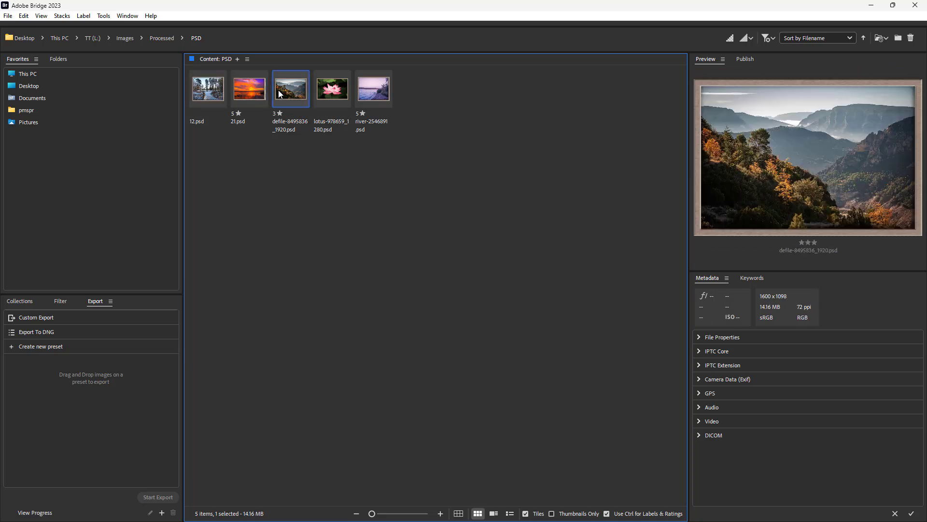
pyautogui.click(161, 38)
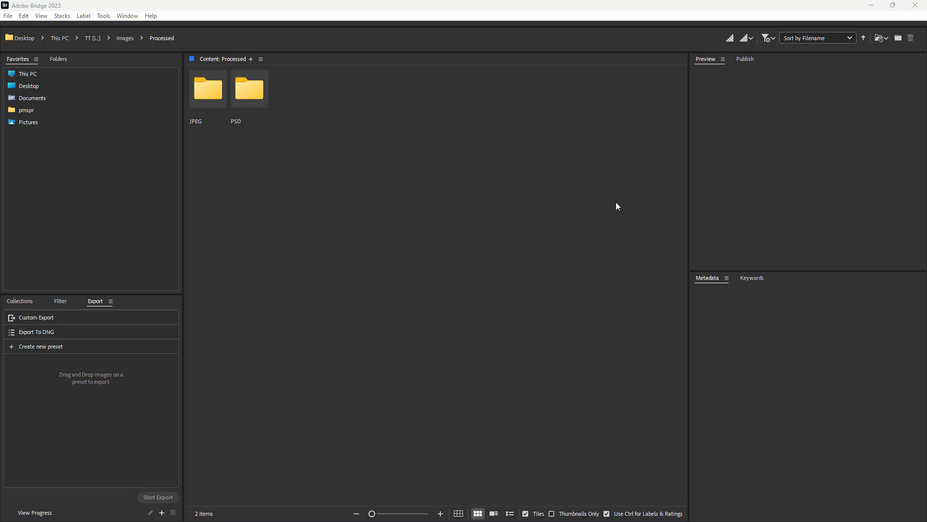
pyautogui.click(587, 202)
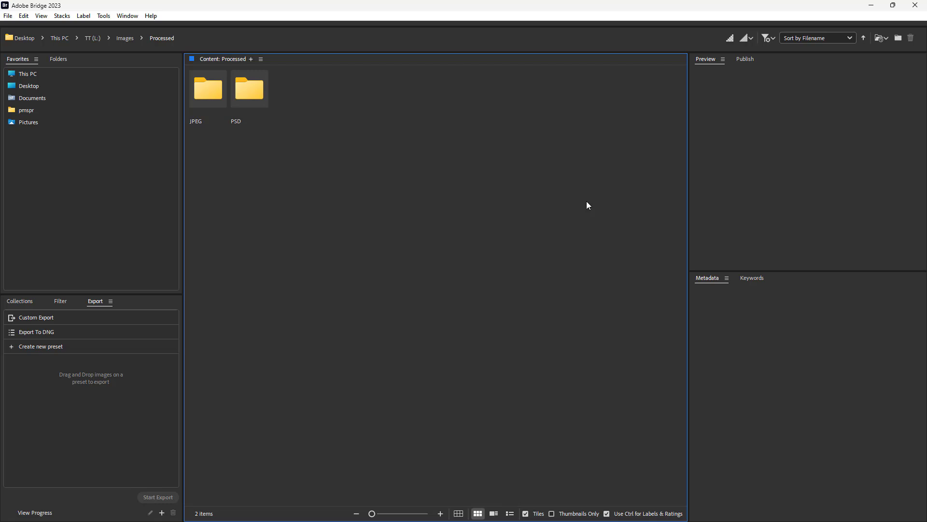